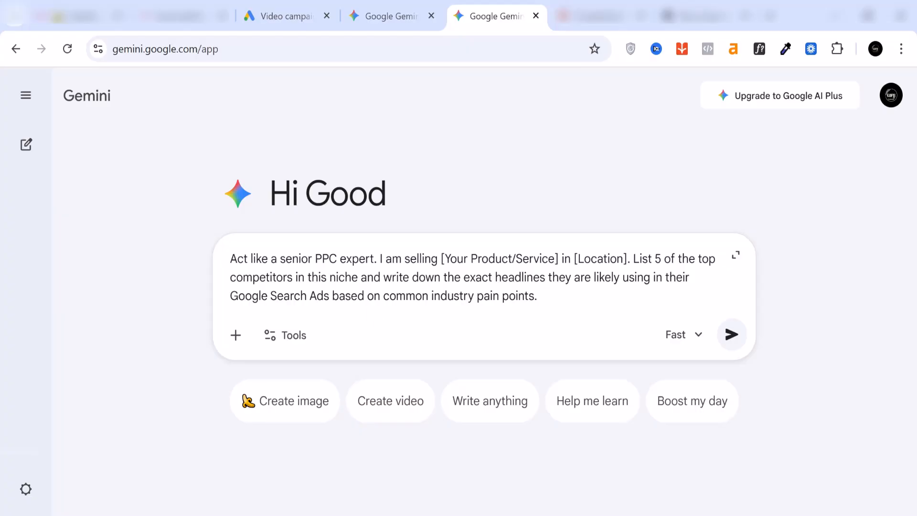
Fill in the competitor-analysis prompt, replacing the product placeholder with "acne soap" and the location placeholder with "nigeria"
left_click_drag(559, 259, 441, 259)
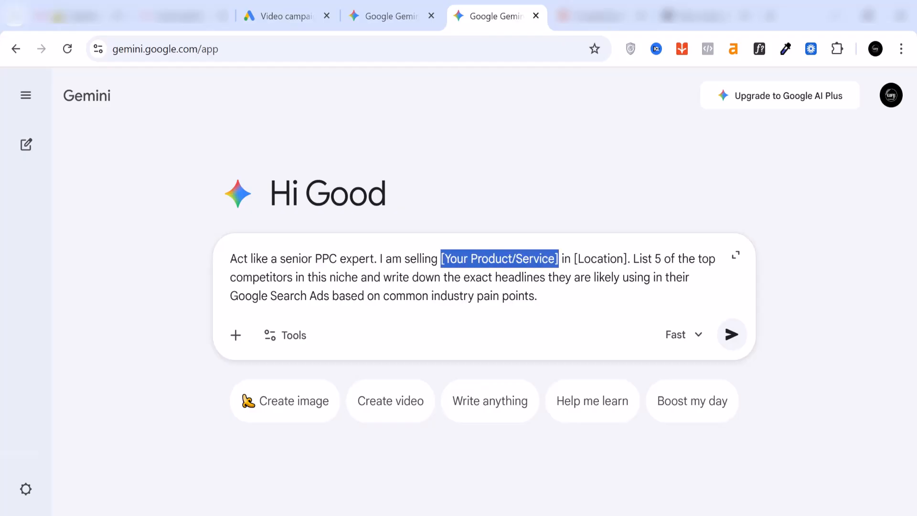
type("av")
key("BackSpace")
type("cne soap")
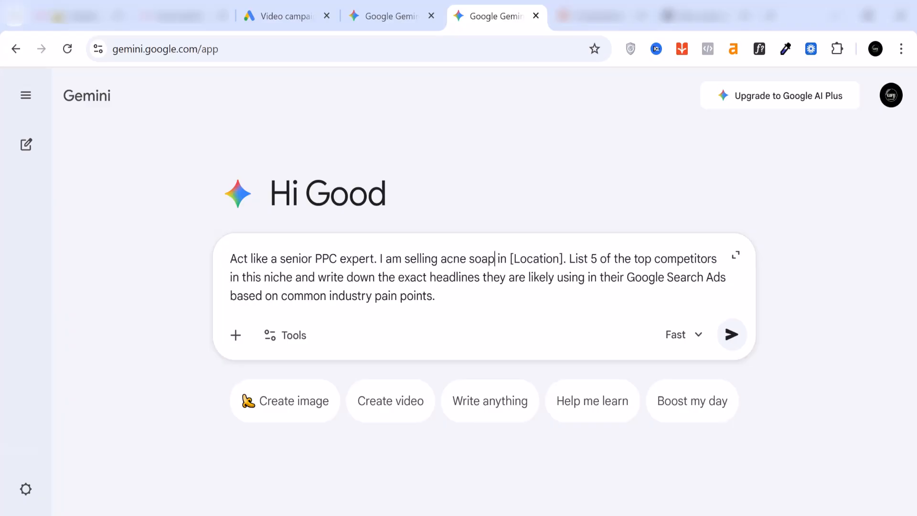
left_click_drag(563, 258, 510, 258)
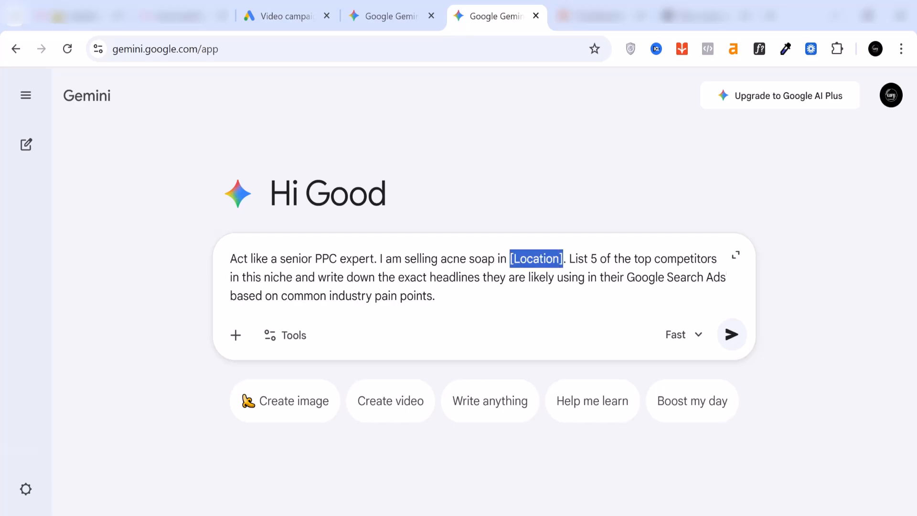
type("niger")
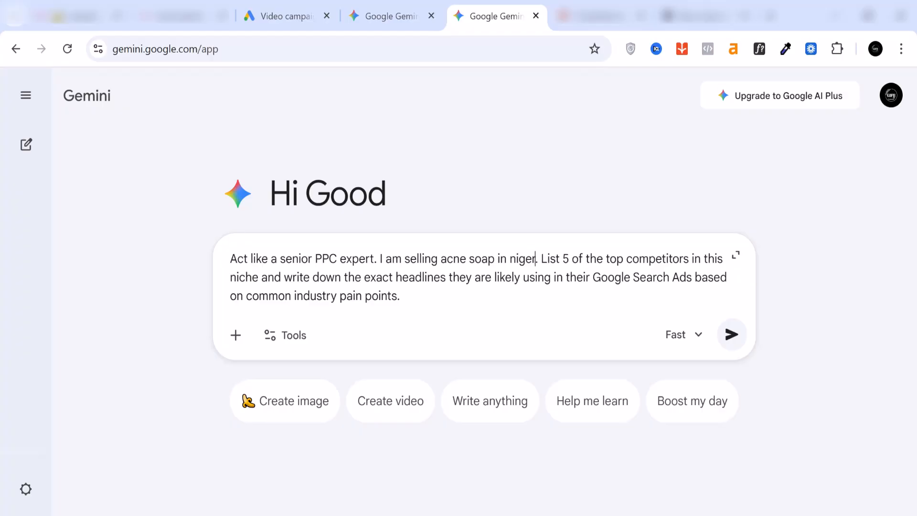
type("ia")
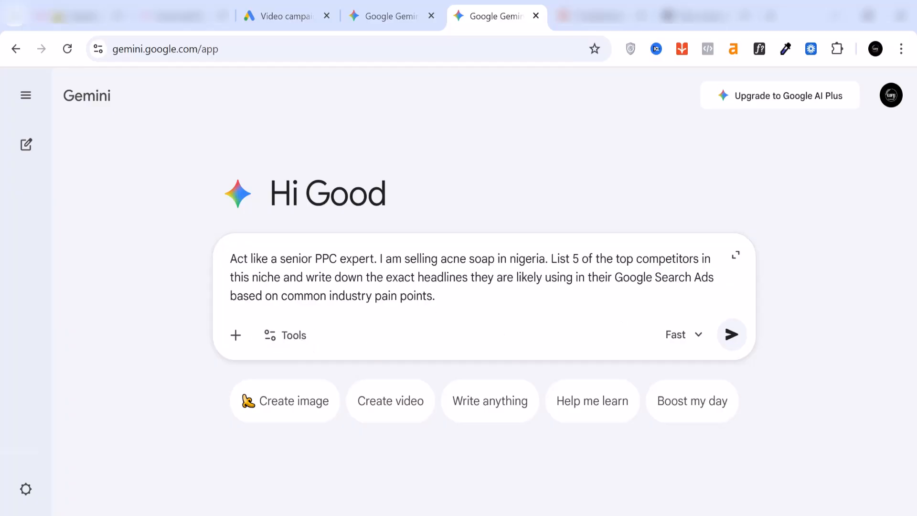
Switch the model to Thinking with 3 Pro and submit the competitor-analysis prompt
left_click(692, 338)
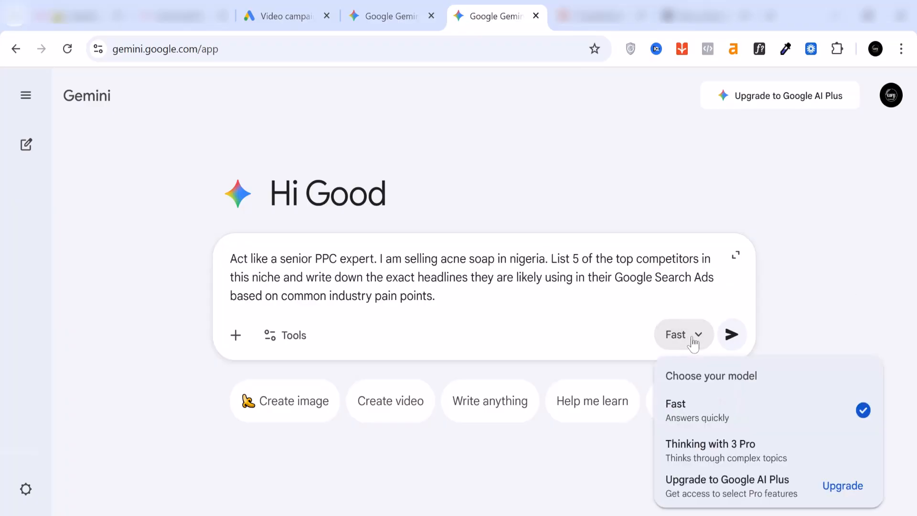
left_click(712, 449)
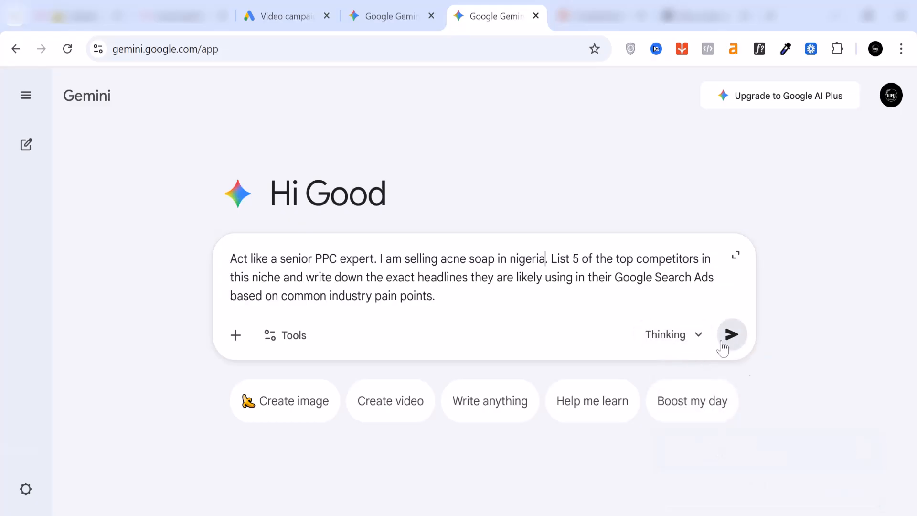
left_click(733, 335)
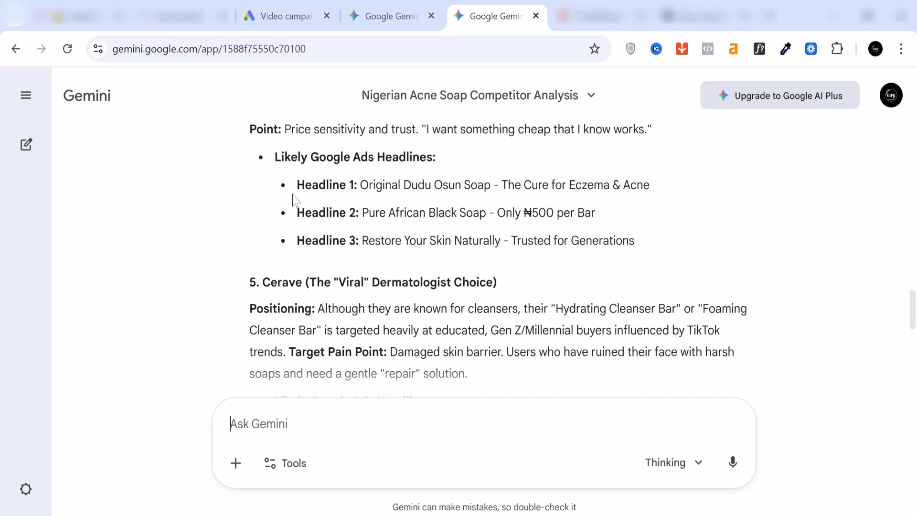
Read through the response on the five acne soap competitors, covering positioning, target pain points and likely Google Ads headlines
scroll(292, 199, "down", 5)
scroll(293, 200, "up", 5)
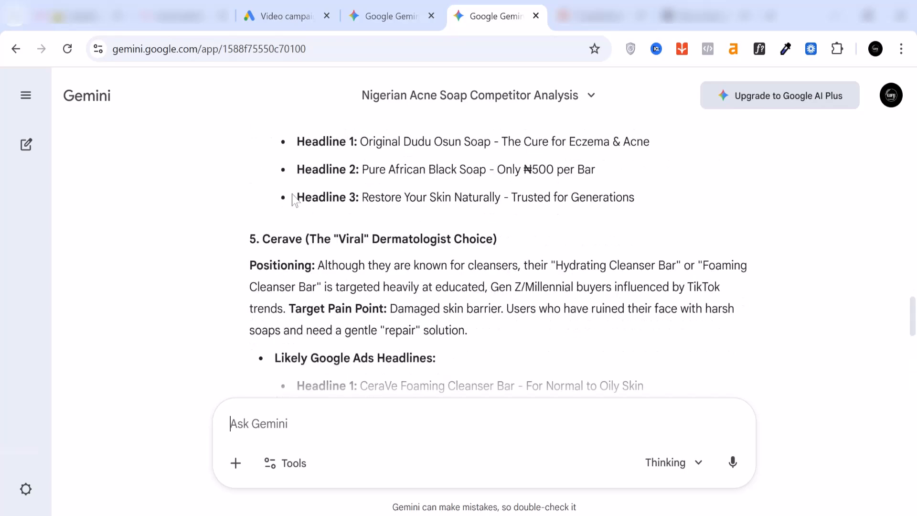
scroll(356, 282, "up", 4)
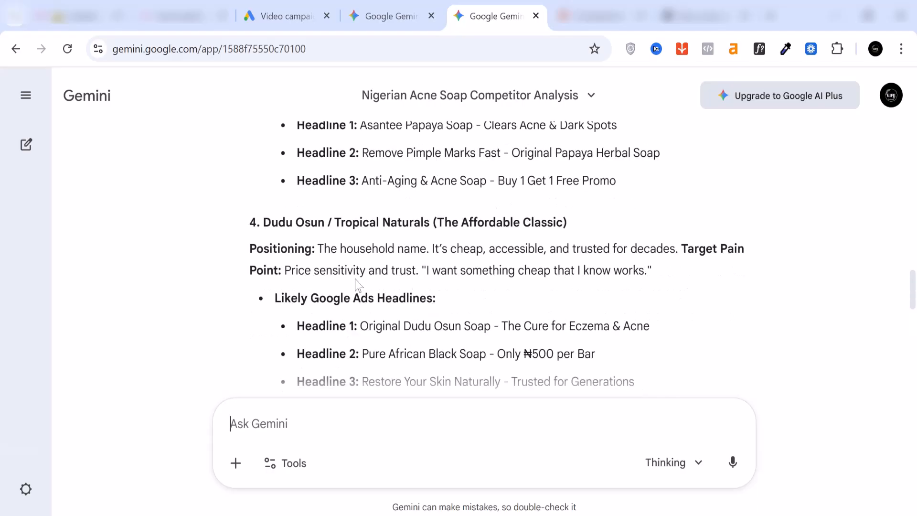
scroll(356, 282, "up", 3)
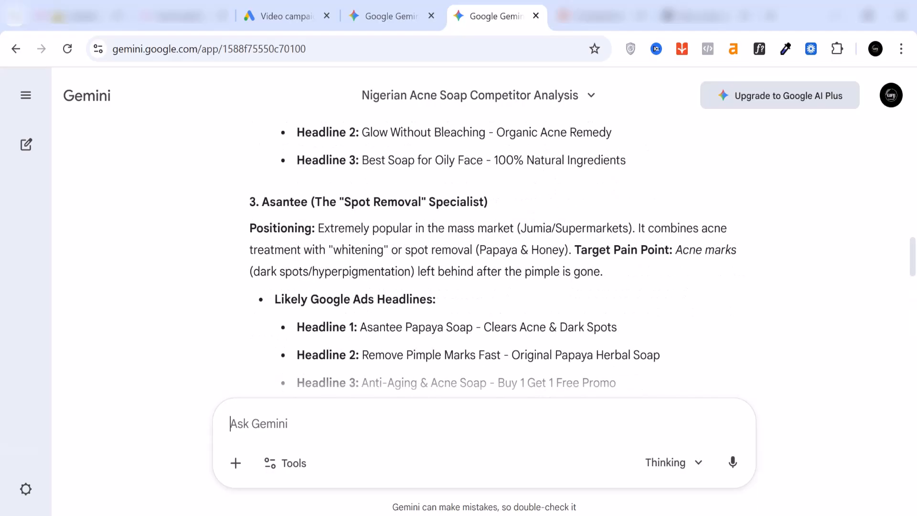
scroll(494, 258, "up", 5)
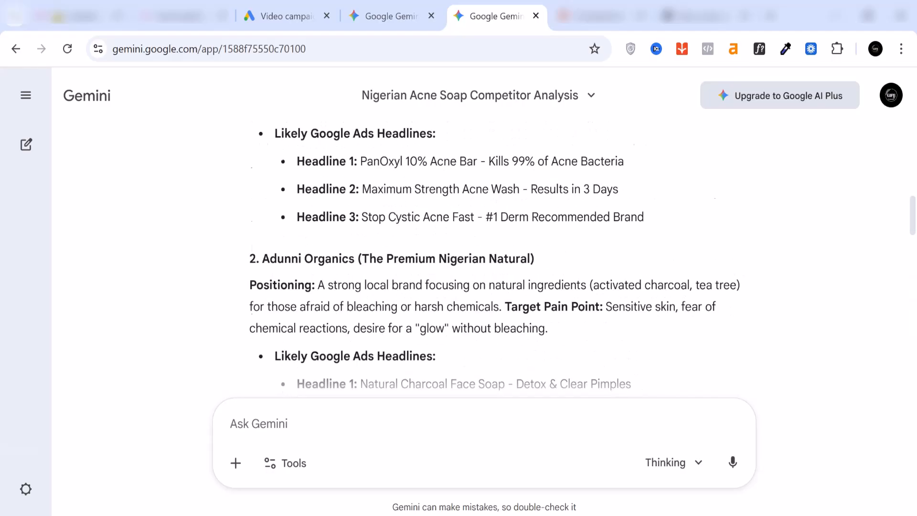
scroll(596, 253, "up", 9)
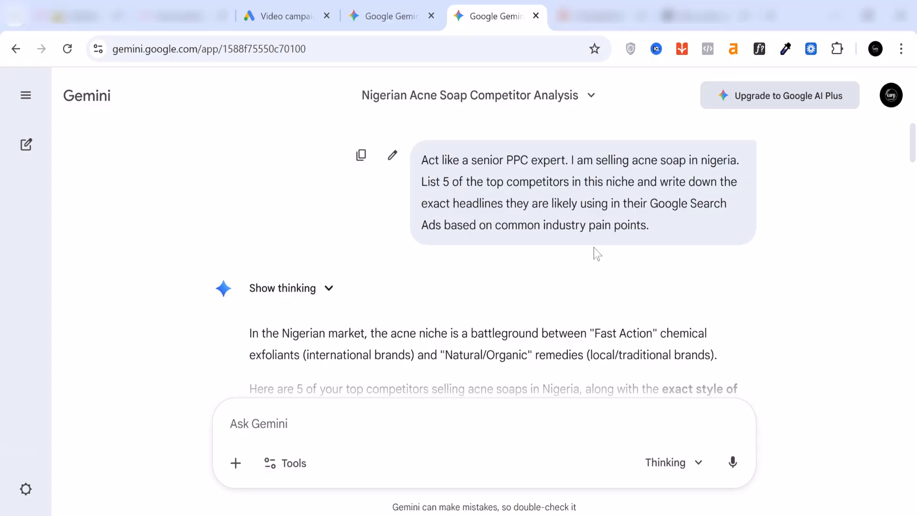
scroll(597, 253, "down", 4)
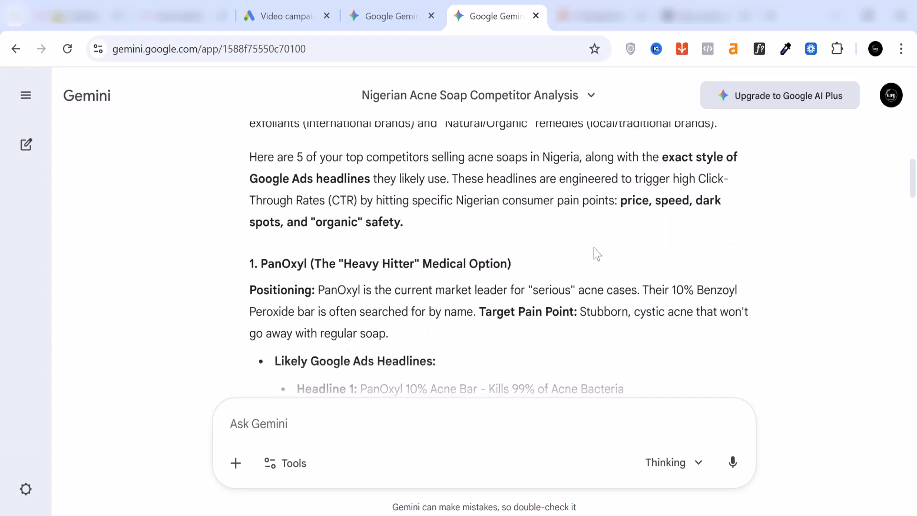
scroll(596, 253, "down", 1)
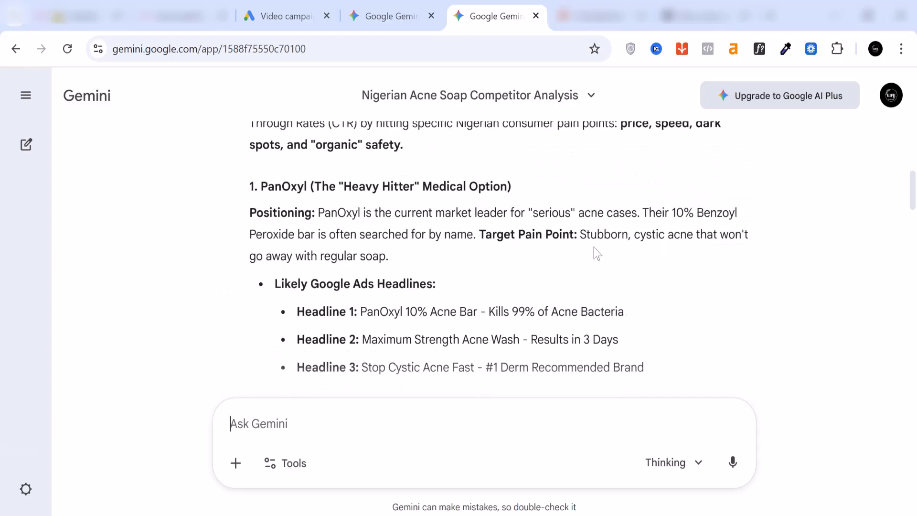
scroll(596, 253, "down", 1)
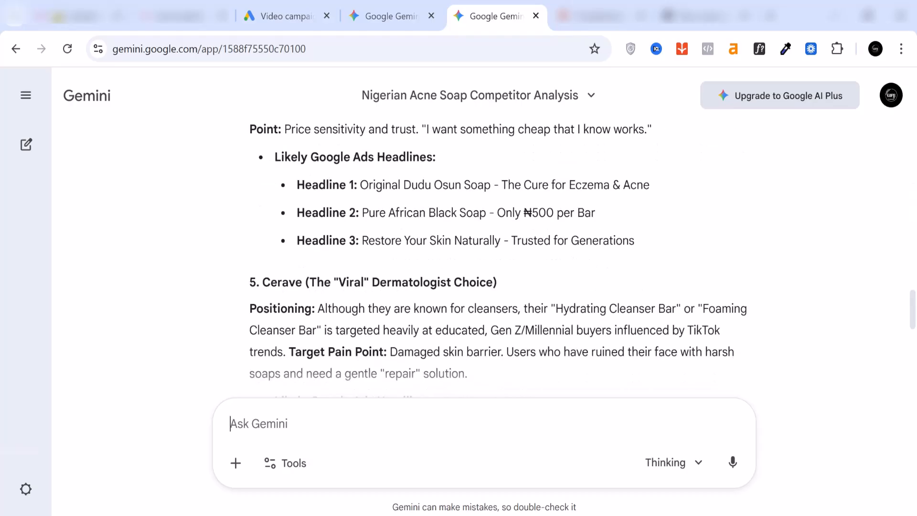
scroll(355, 349, "down", 2)
Paste the prompt for 15 Google Ads headlines in three categories and replace its product placeholder with "acne soap"
right_click(374, 427)
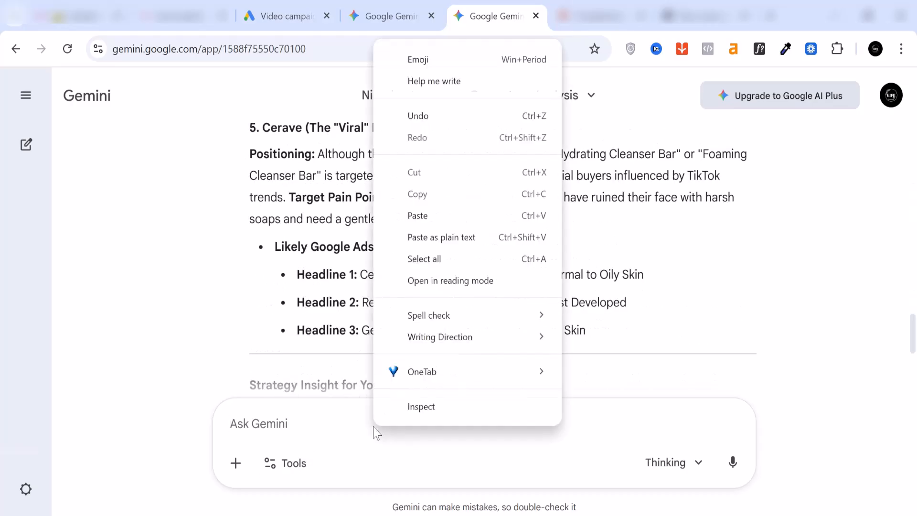
left_click(465, 218)
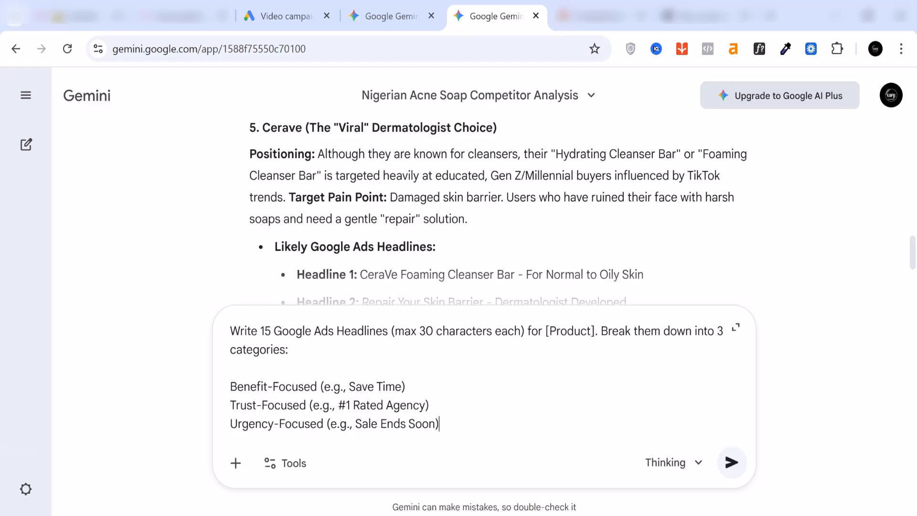
left_click_drag(596, 331, 546, 330)
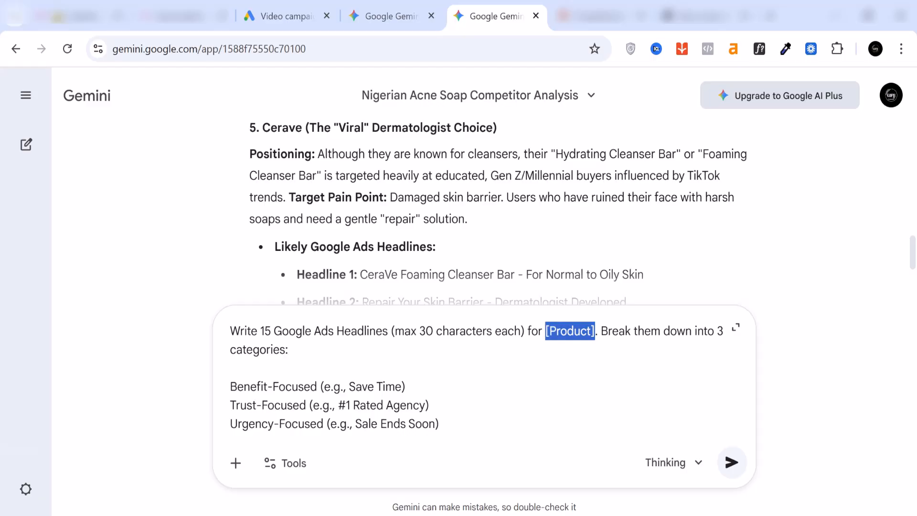
type("acne")
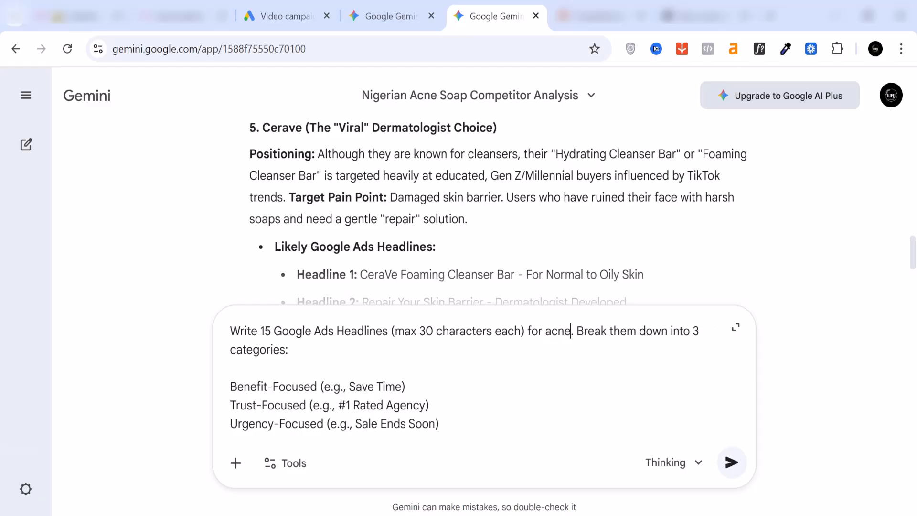
type(" soap")
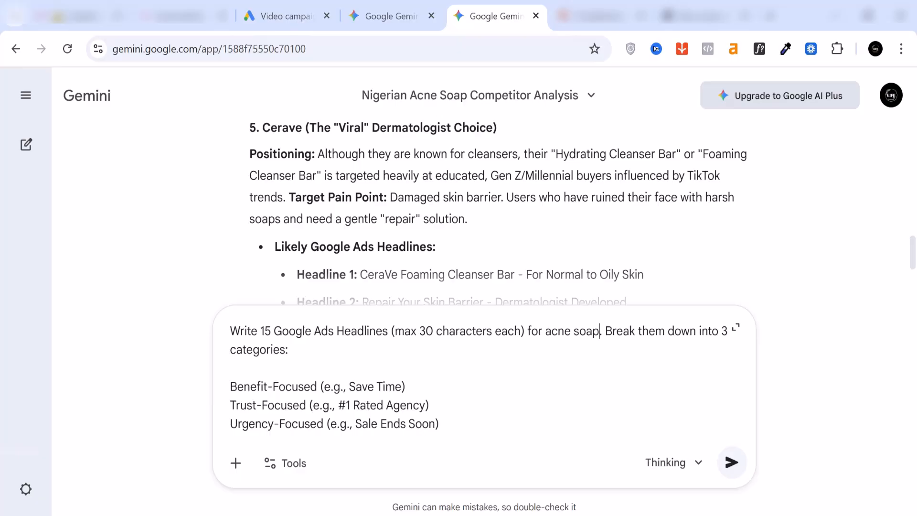
Submit the 15-headline prompt, keeping the Thinking with 3 Pro model selected
left_click(699, 462)
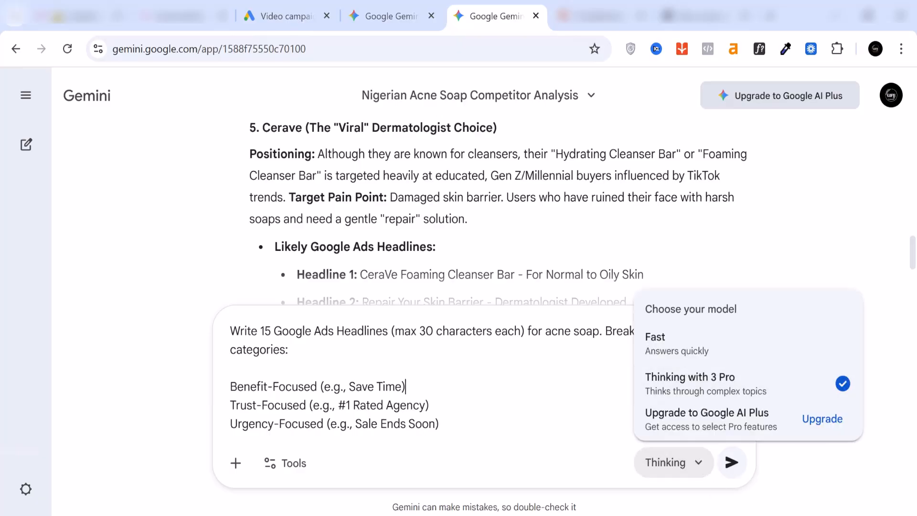
left_click(723, 477)
left_click(732, 463)
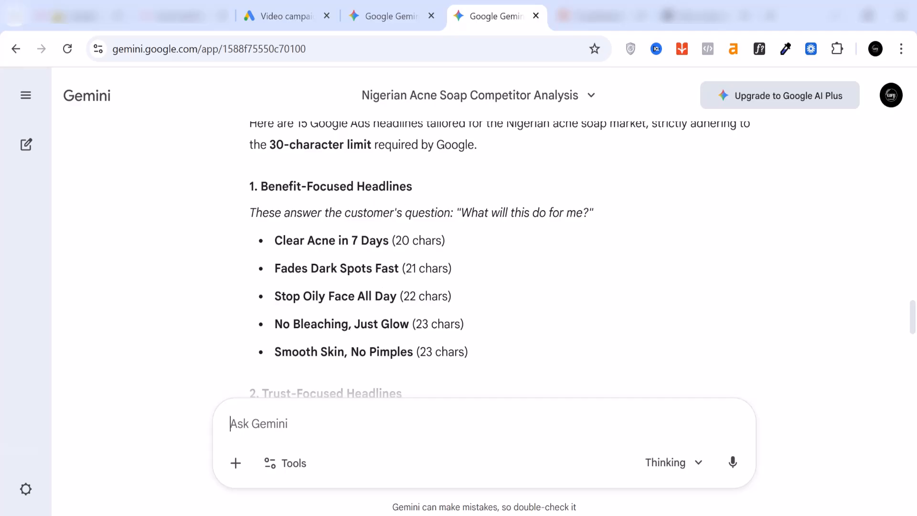
Review the generated benefit-focused, trust-focused and urgency-focused headlines and the PPC tip below them
scroll(284, 260, "down", 2)
scroll(348, 253, "down", 2)
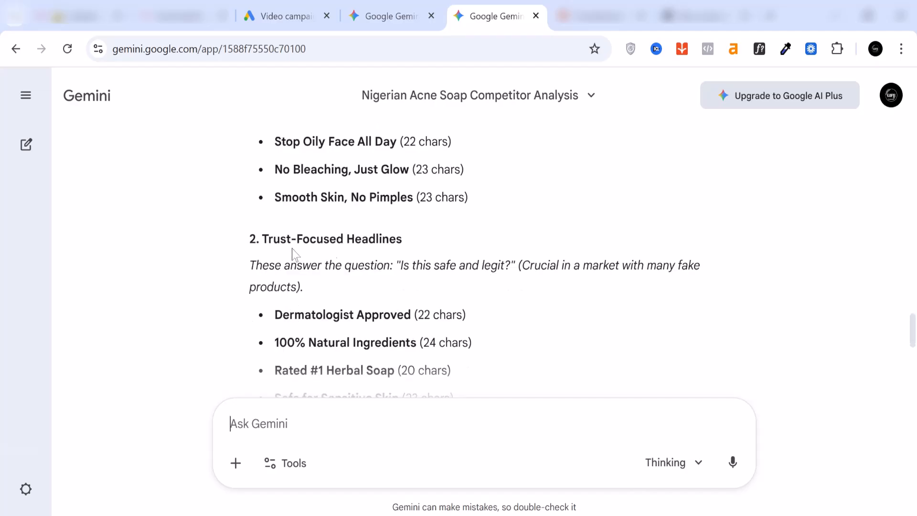
scroll(379, 254, "down", 4)
scroll(358, 258, "down", 2)
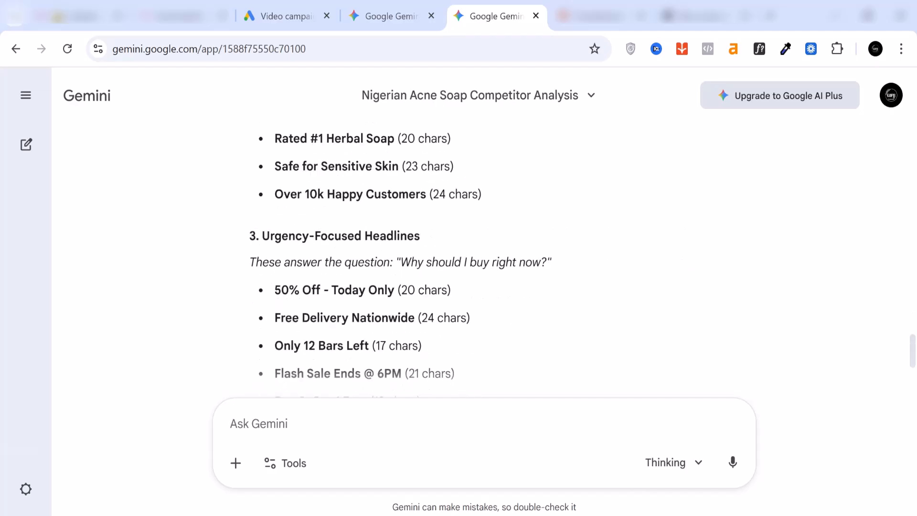
scroll(401, 253, "down", 4)
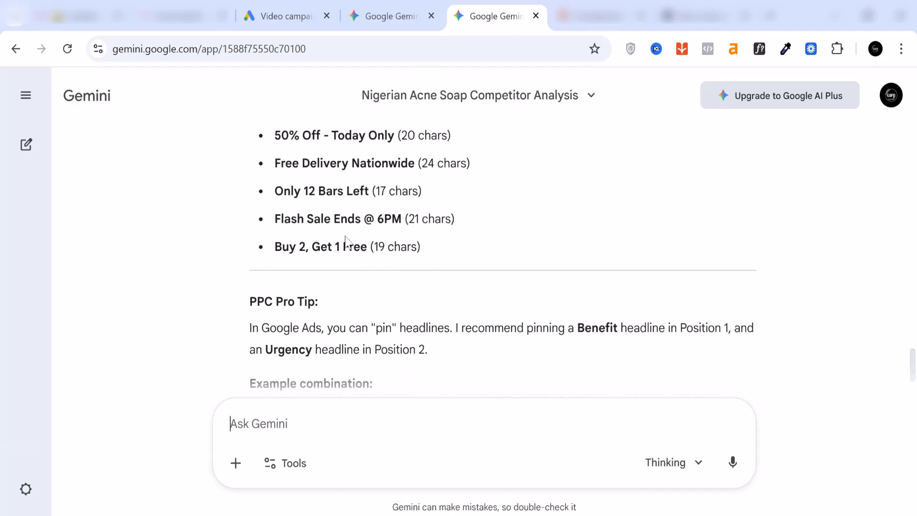
scroll(349, 244, "up", 3)
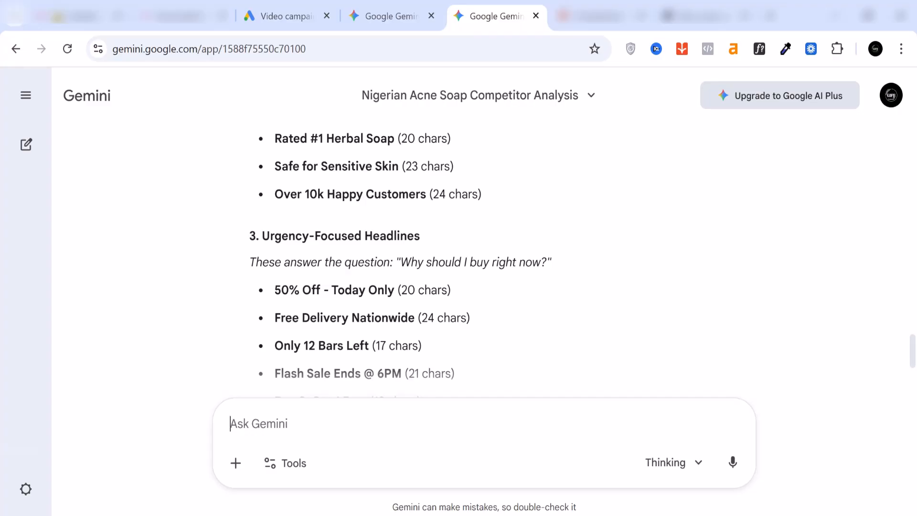
Request 4 distinct Google Ads descriptions of max 90 characters, two with a Call to Action and two with social proof, and review the response
type("Write 4 distinct Google Ads descriptions (max 90 characters). Include a clear Call to Action in two of them, and social proof in the other two.")
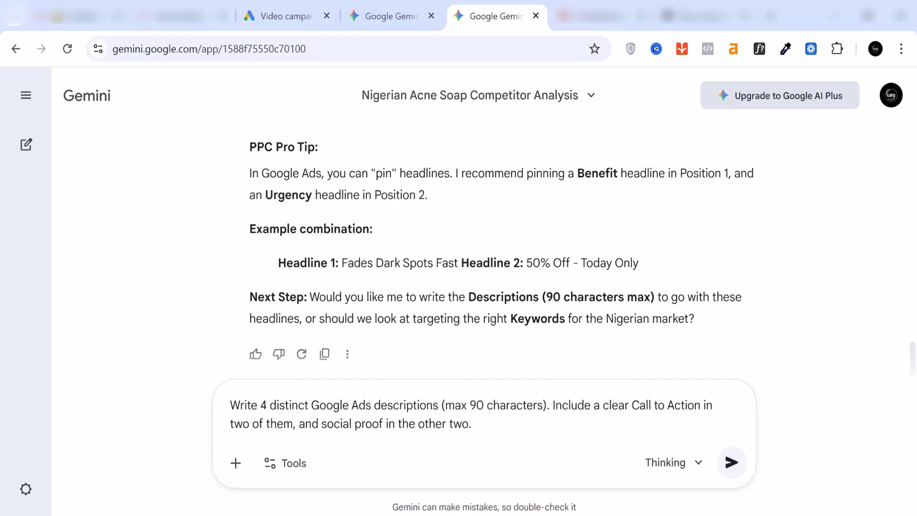
left_click(733, 466)
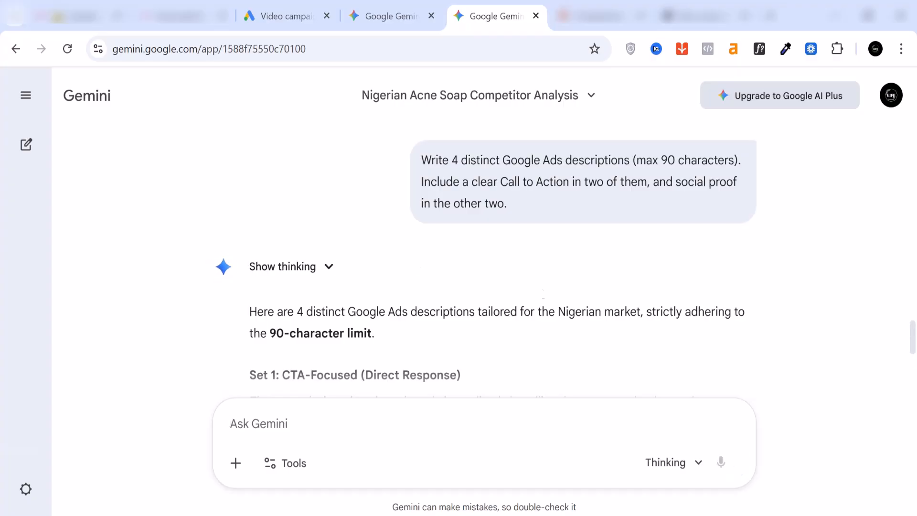
scroll(540, 288, "down", 2)
scroll(540, 288, "down", 2)
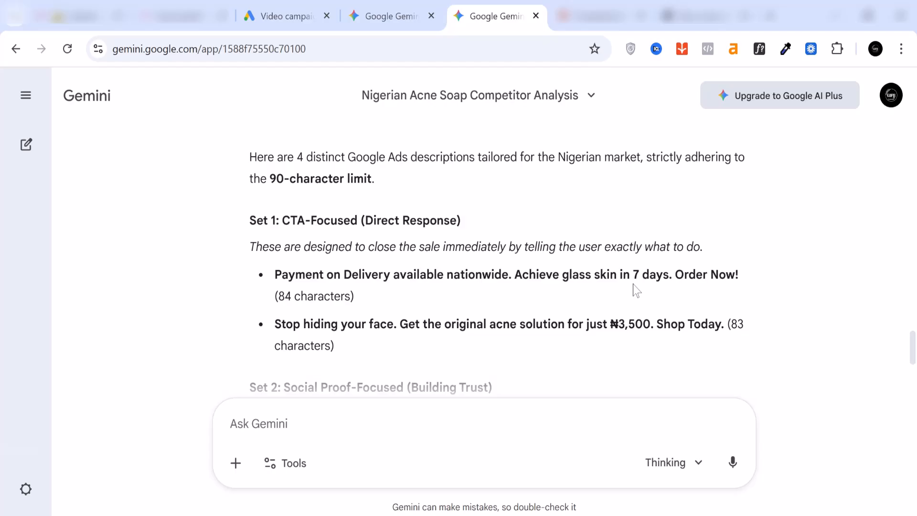
scroll(635, 290, "down", 2)
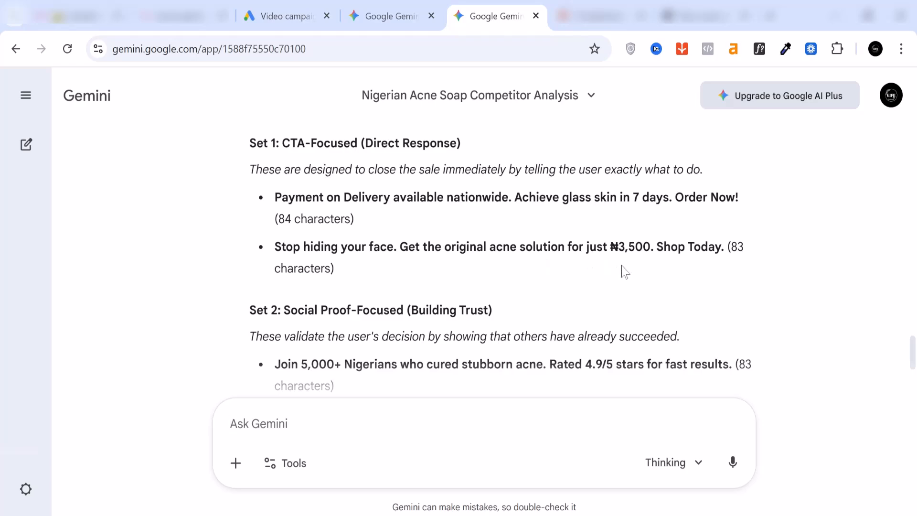
scroll(625, 271, "down", 2)
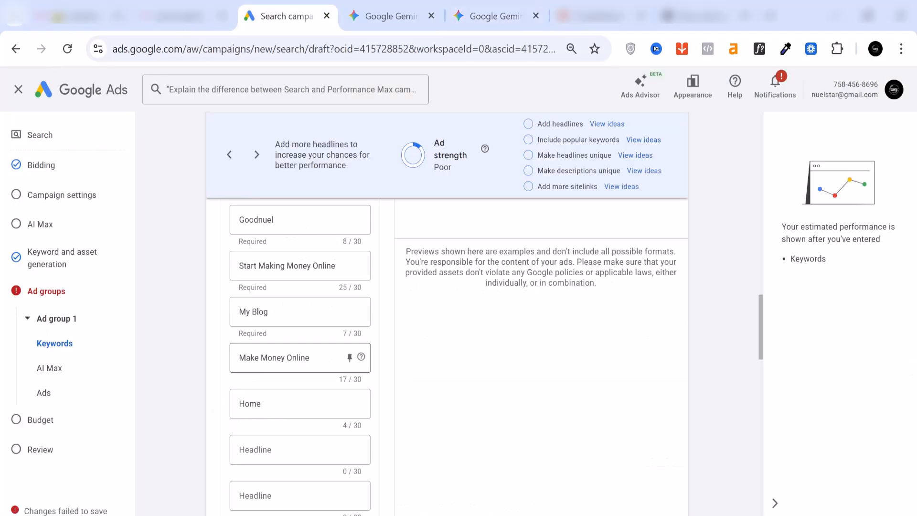
Check the headline fields in the Google Ads search campaign draft, and return to Gemini to review the generated headlines
scroll(287, 361, "up", 2)
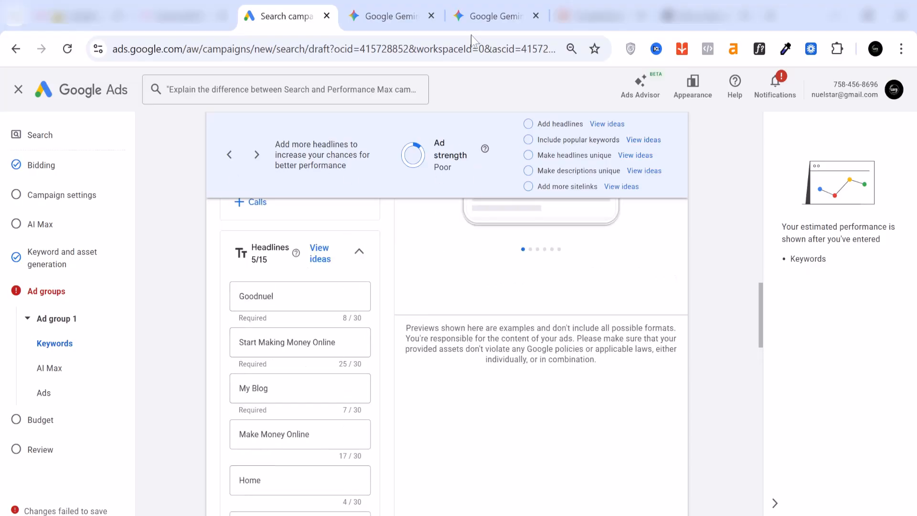
left_click(497, 15)
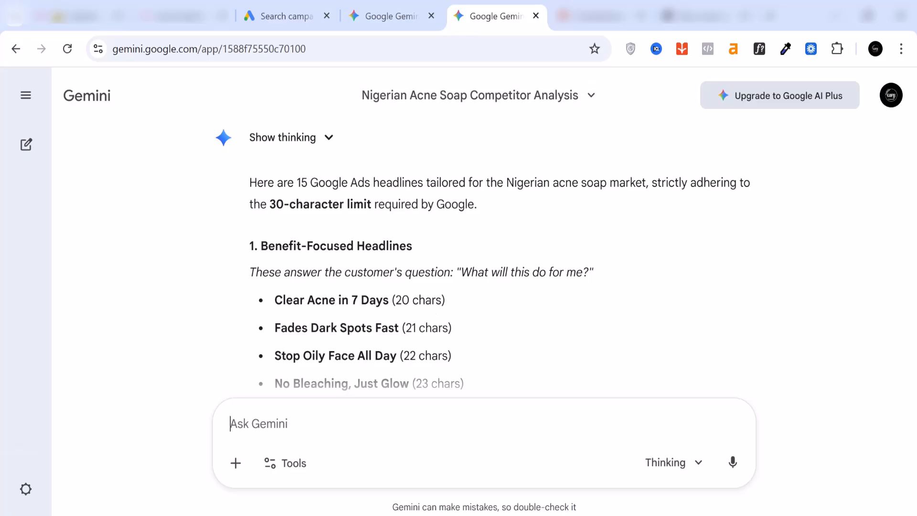
scroll(478, 258, "down", 2)
scroll(358, 306, "down", 2)
scroll(358, 306, "up", 4)
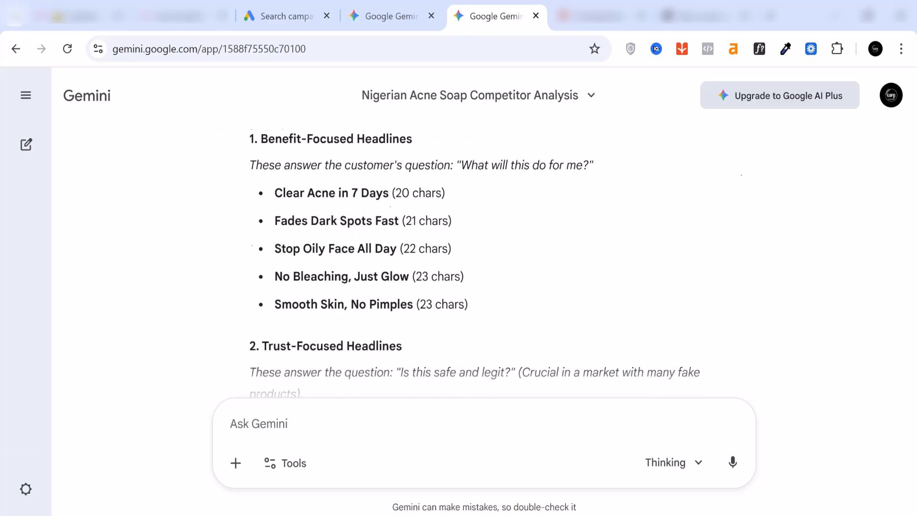
Recheck the start of the generated headline list in Gemini, and switch to the Google Ads search campaign draft
scroll(354, 303, "up", 2)
scroll(355, 303, "down", 2)
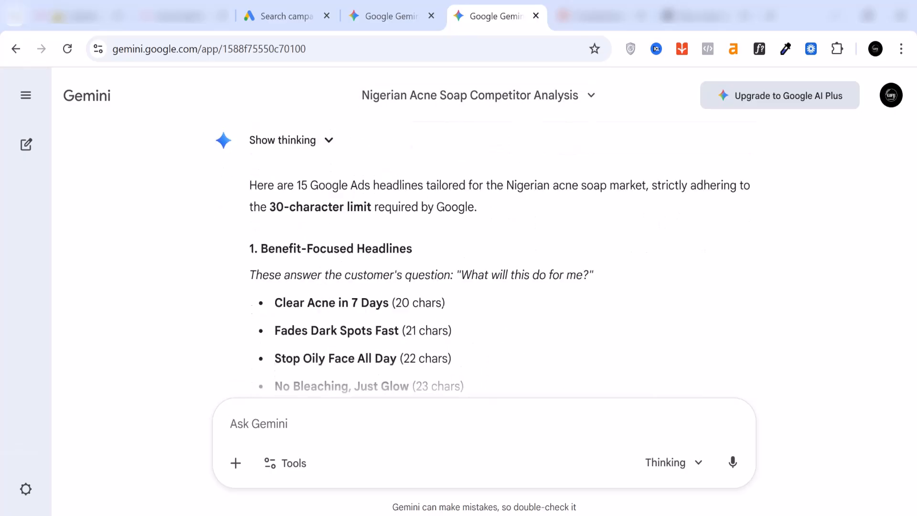
left_click(388, 18)
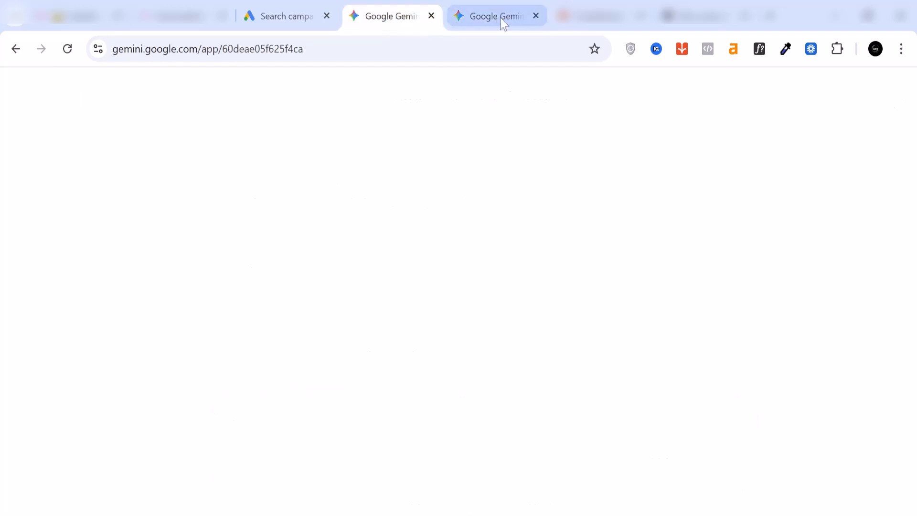
left_click(282, 19)
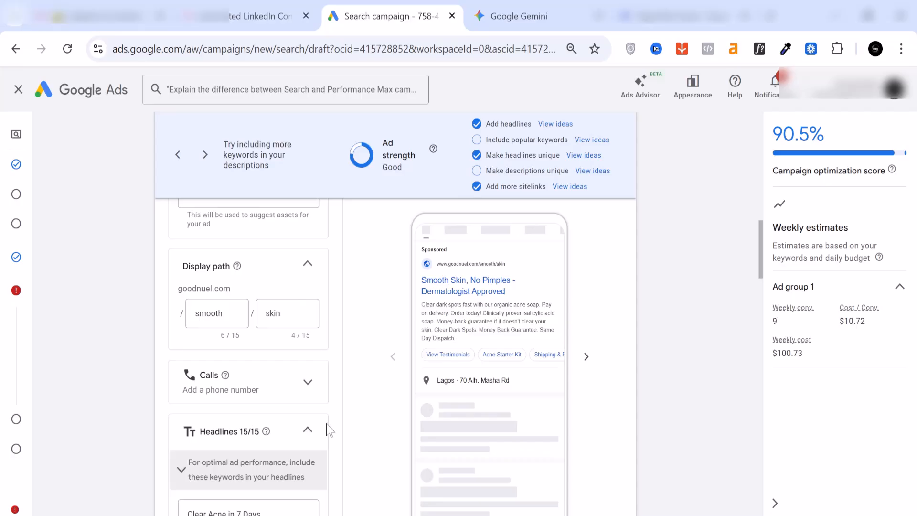
Review the headlines and descriptions filled into the search ad of the campaign draft
scroll(293, 425, "down", 2)
scroll(292, 427, "down", 5)
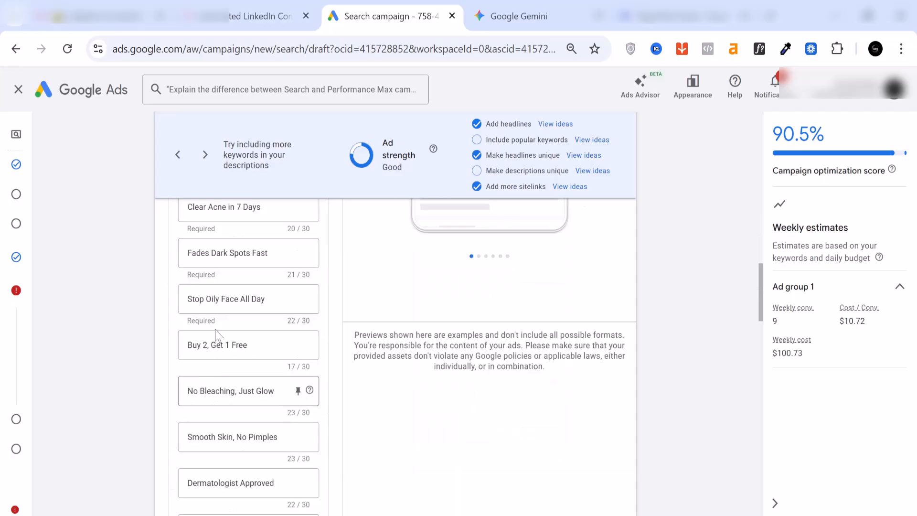
scroll(317, 396, "down", 2)
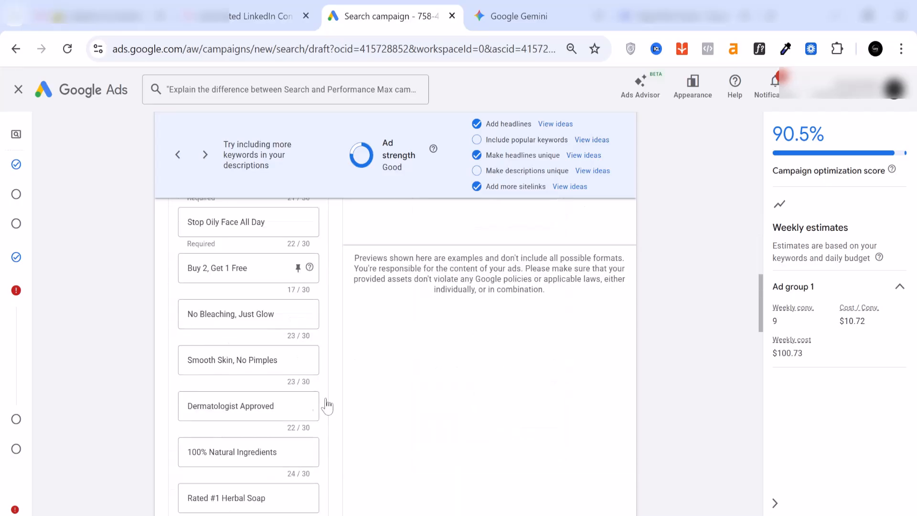
scroll(333, 397, "down", 4)
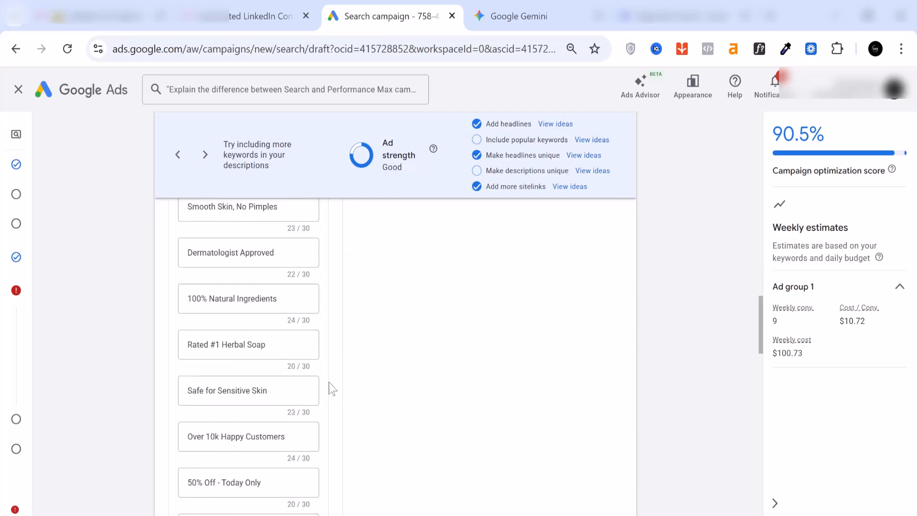
scroll(333, 388, "down", 20)
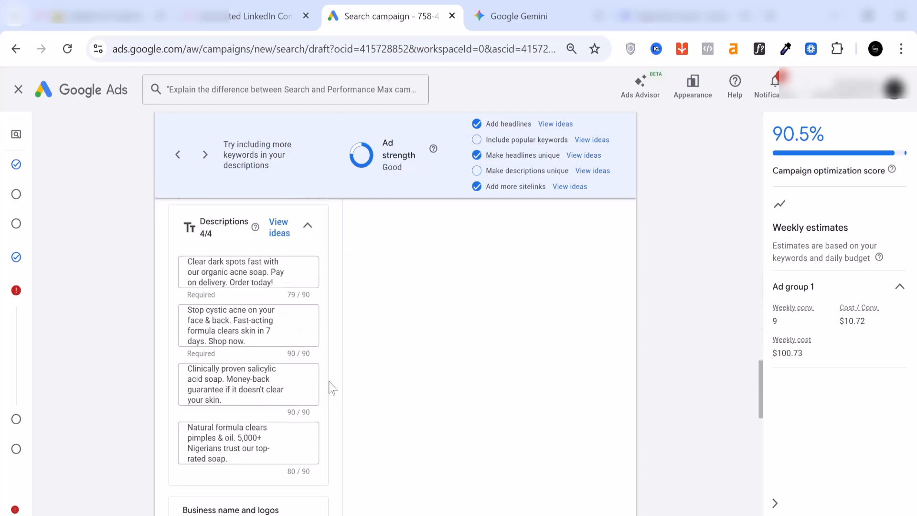
Review the ad's business name, sitelinks and callouts sections, and show the explanation of the Ad strength rating
scroll(330, 387, "up", 6)
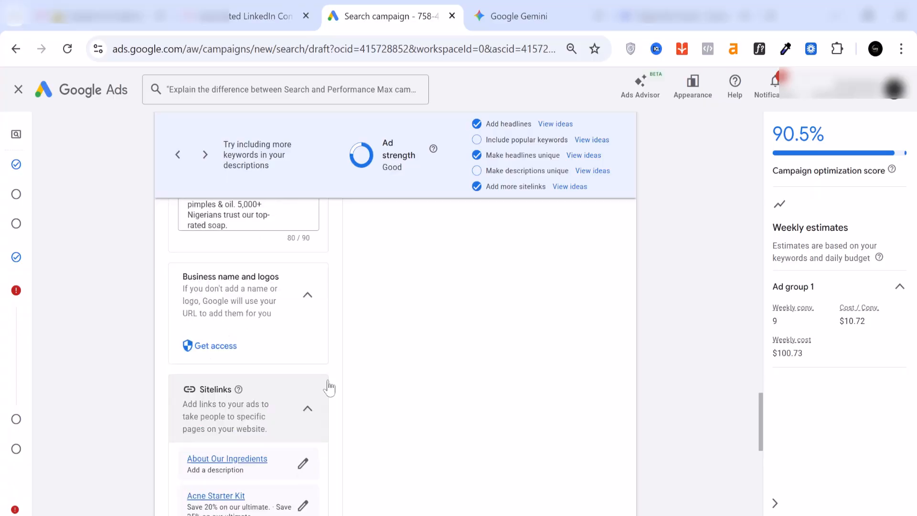
scroll(230, 287, "up", 5)
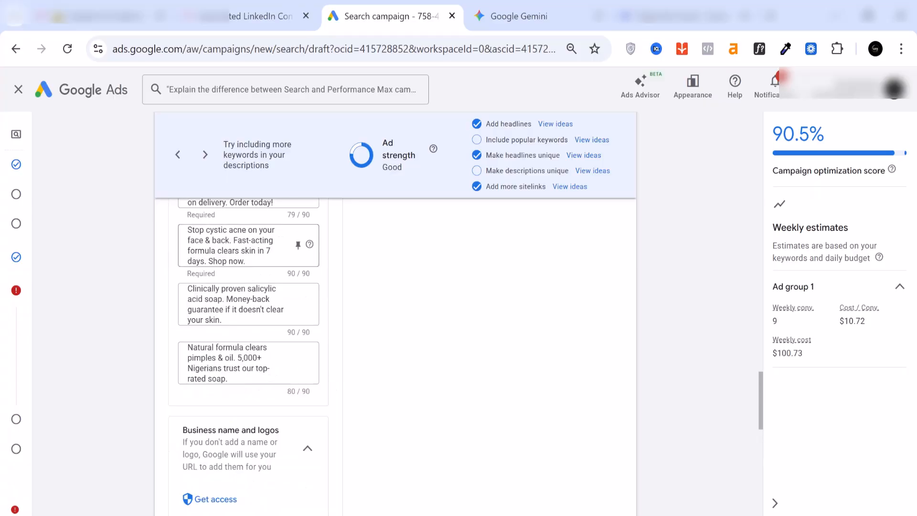
scroll(227, 268, "down", 3)
scroll(266, 352, "down", 7)
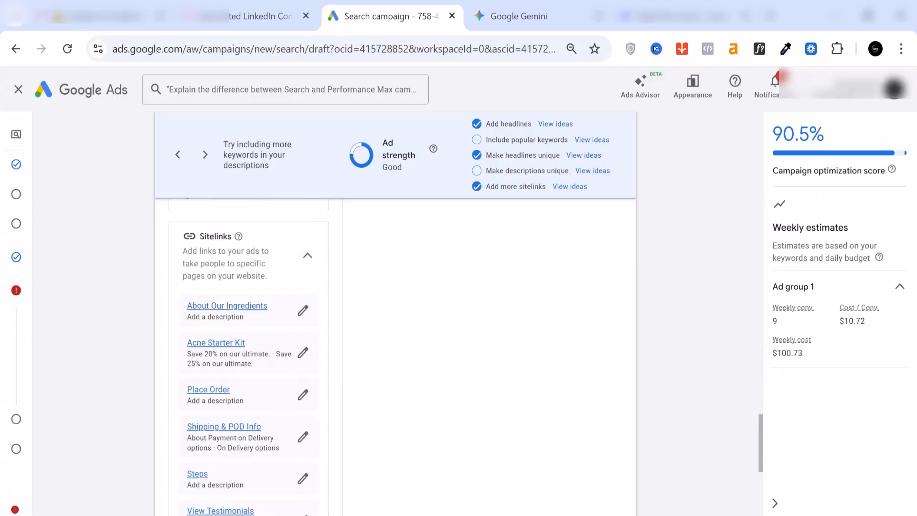
scroll(277, 421, "down", 5)
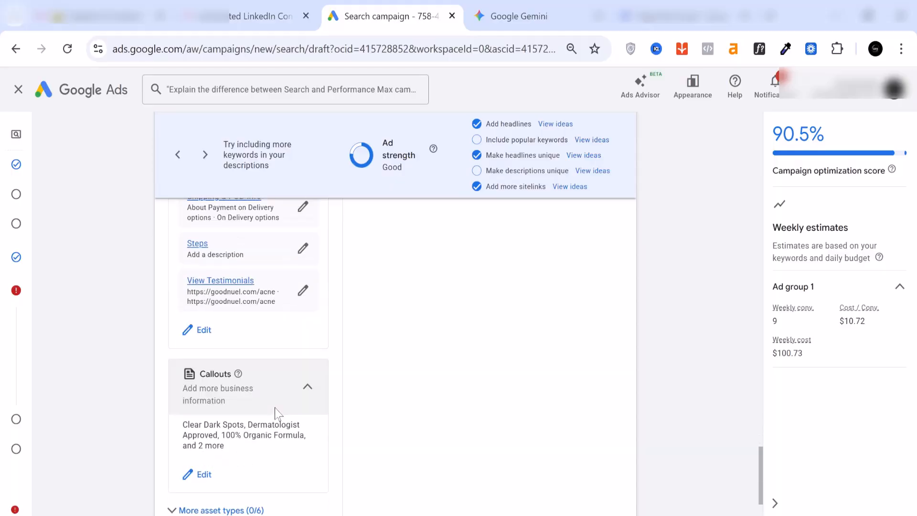
scroll(229, 373, "up", 10)
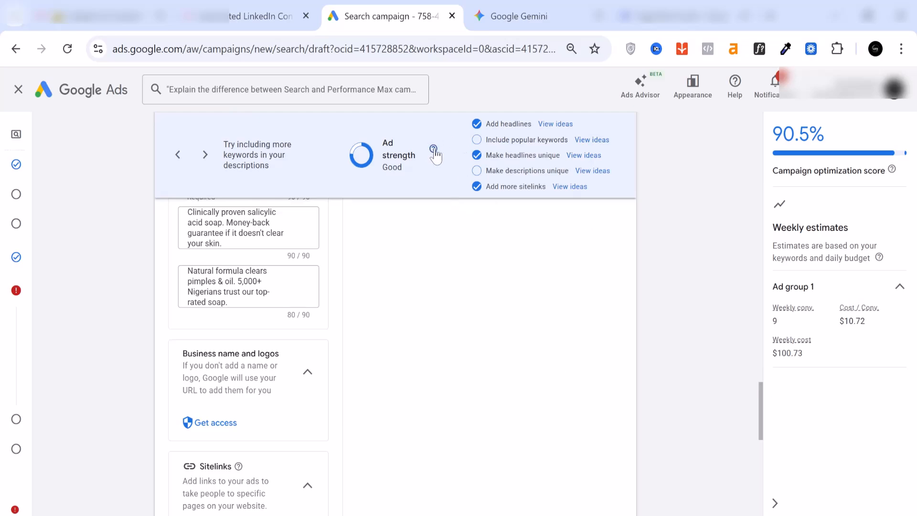
mouse_move(434, 150)
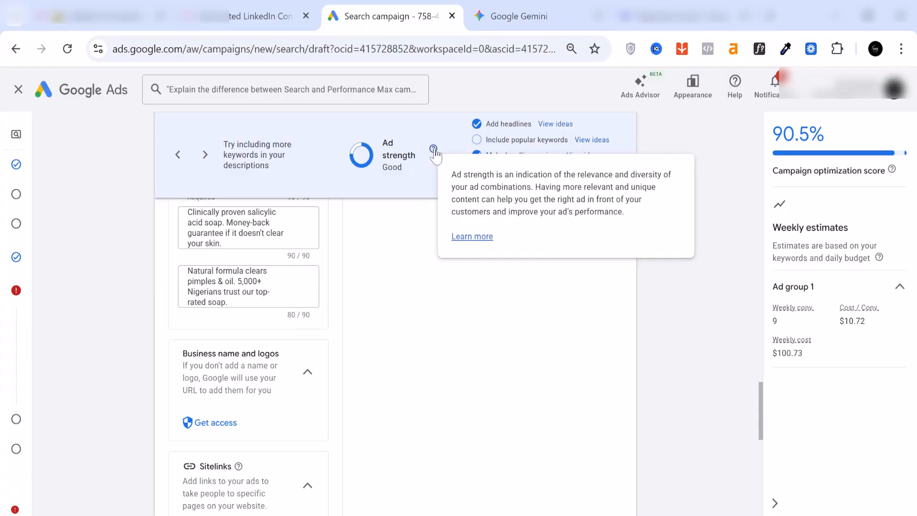